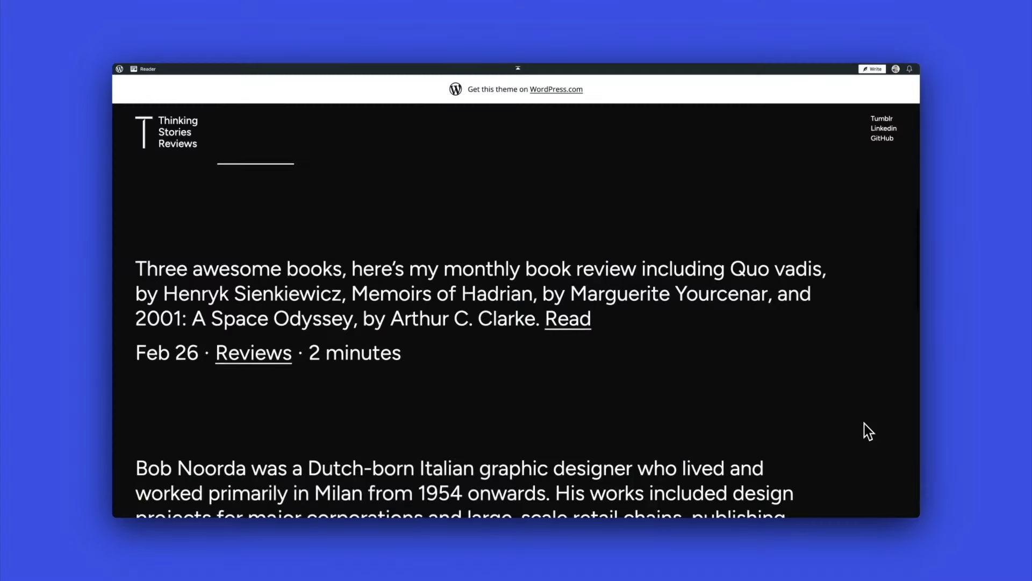
scroll(865, 423, "down", 2)
scroll(864, 424, "down", 2)
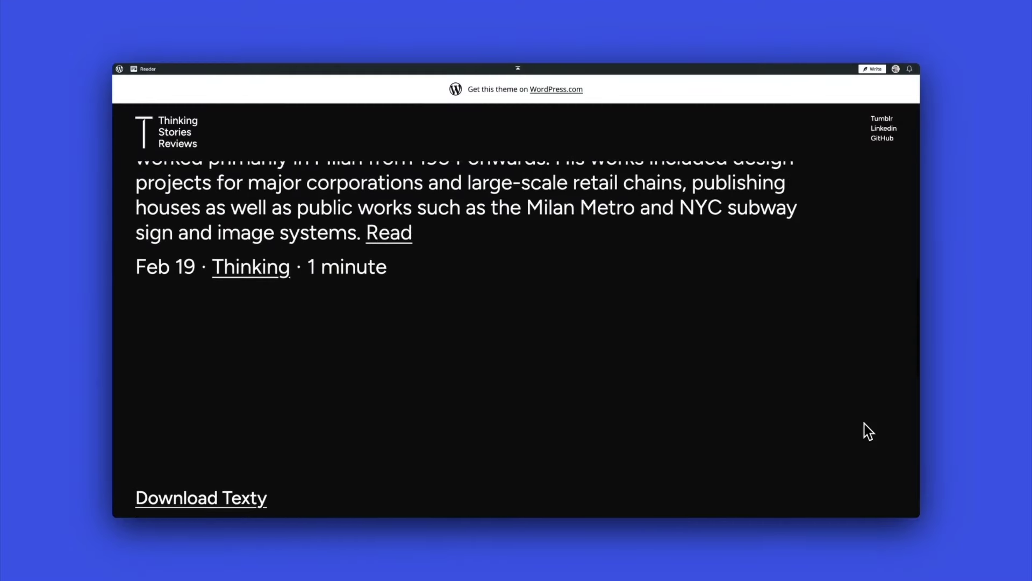
scroll(863, 424, "down", 3)
scroll(864, 424, "down", 3)
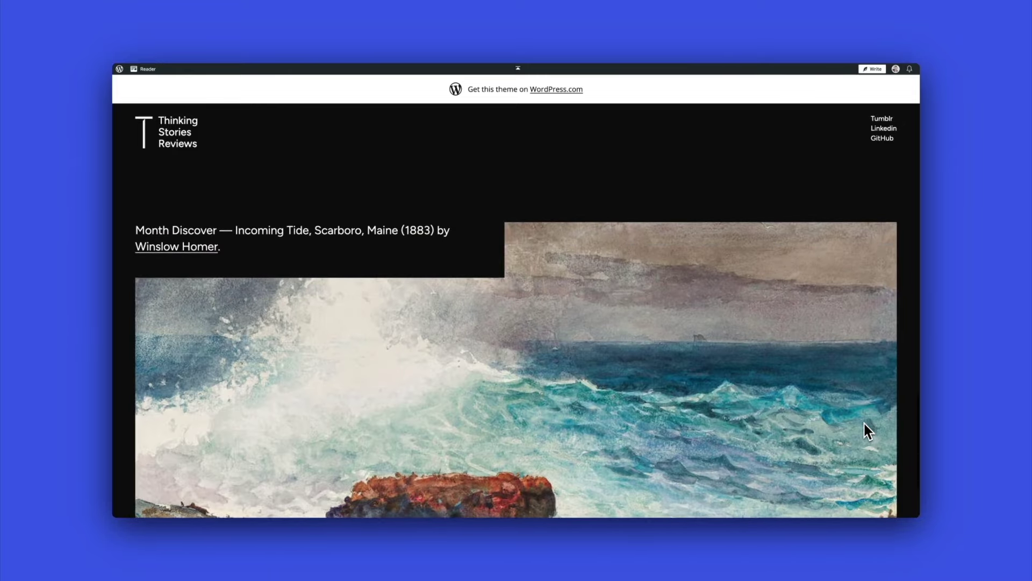
scroll(864, 432, "down", 2)
scroll(865, 432, "up", 5)
scroll(864, 432, "up", 2)
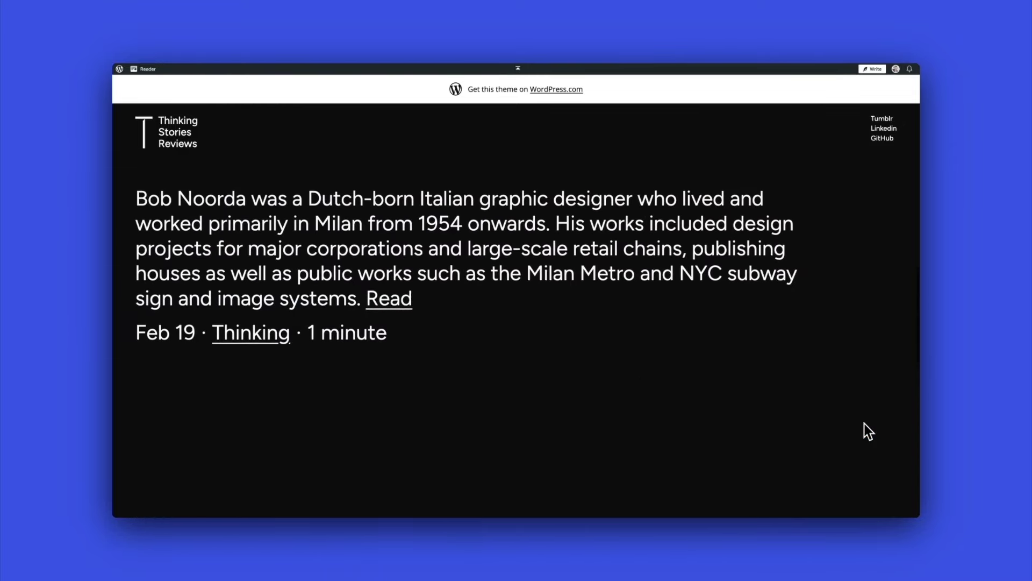
Step: On the Texty demo, read the Bob Noorda article, then open Friends, Romans from All articles
left_click(387, 304)
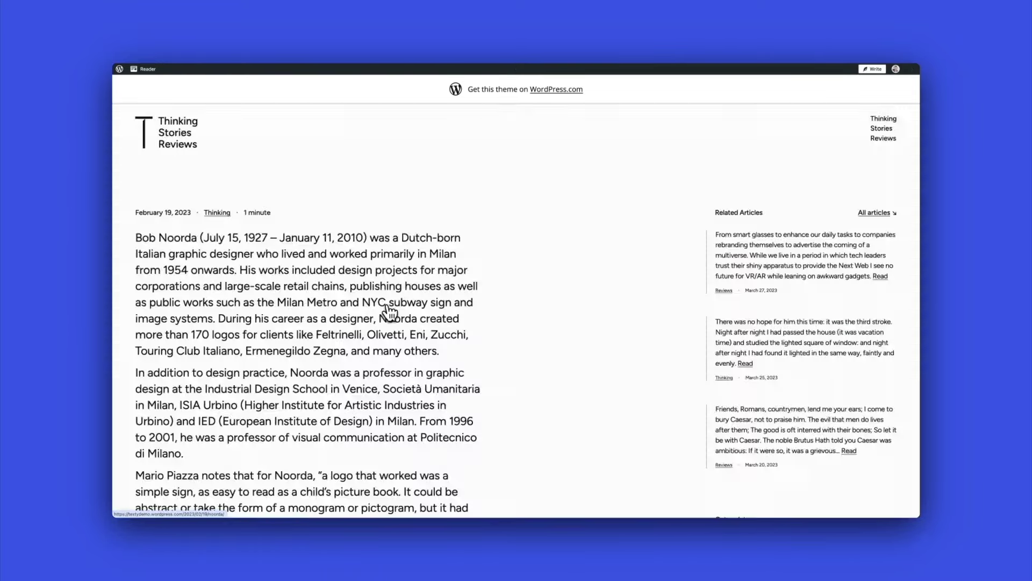
scroll(596, 363, "down", 2)
scroll(596, 364, "down", 5)
scroll(597, 363, "down", 3)
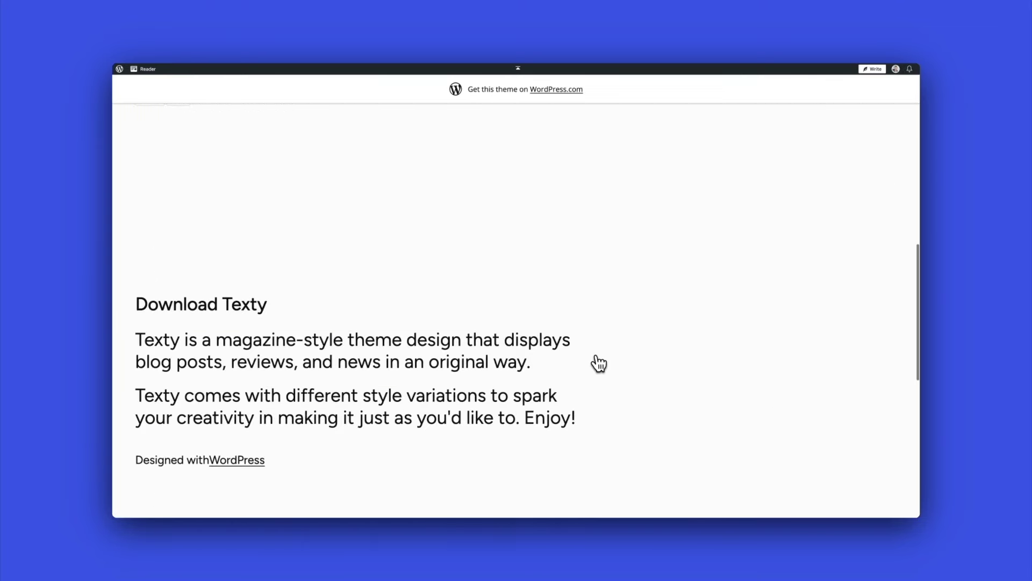
scroll(597, 364, "down", 3)
scroll(598, 363, "up", 2)
scroll(597, 363, "up", 5)
scroll(597, 363, "up", 2)
scroll(597, 363, "up", 2)
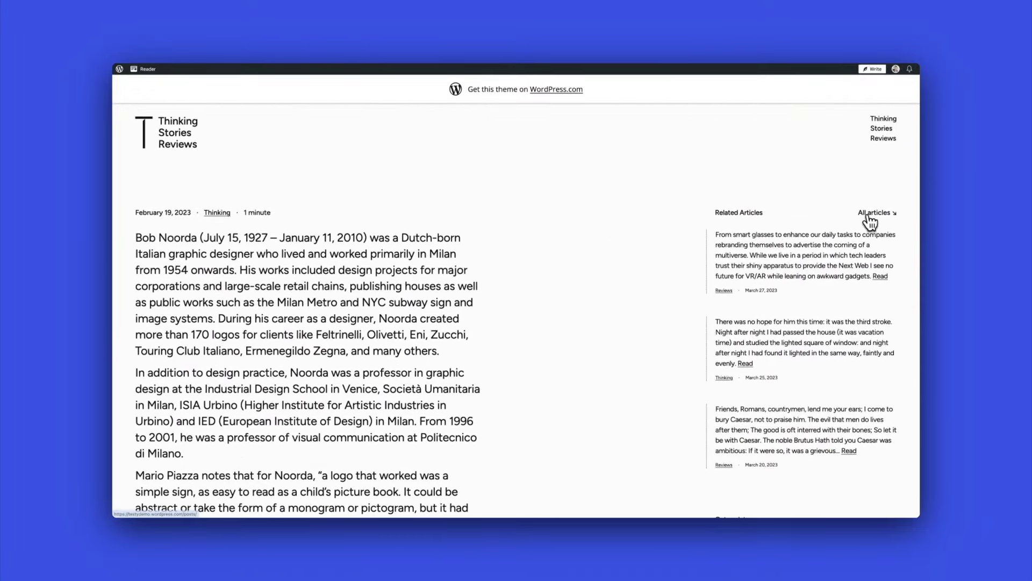
left_click(870, 217)
scroll(619, 350, "down", 1)
scroll(618, 350, "down", 2)
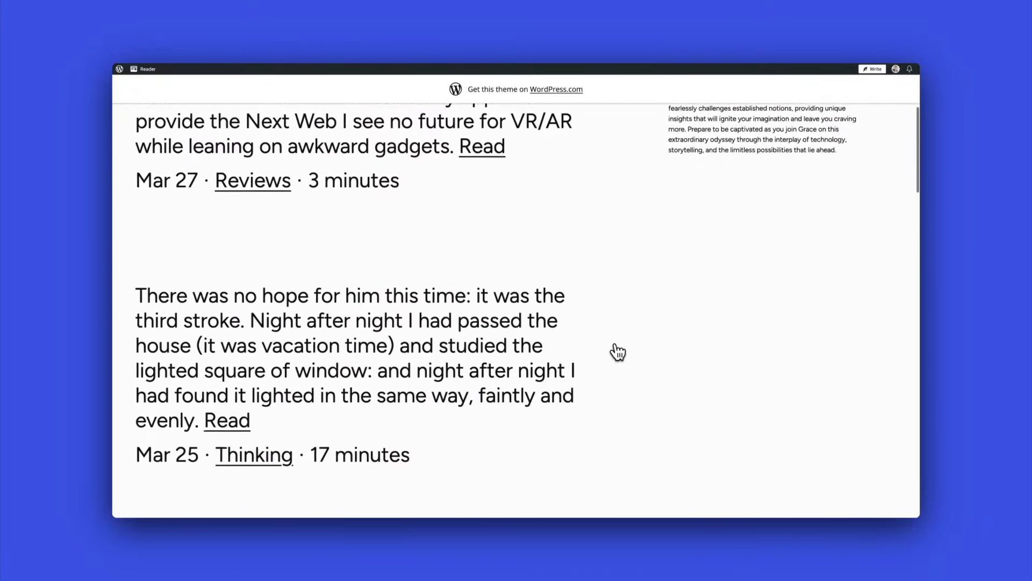
scroll(618, 350, "down", 2)
scroll(618, 350, "down", 3)
scroll(618, 350, "down", 1)
scroll(618, 350, "down", 2)
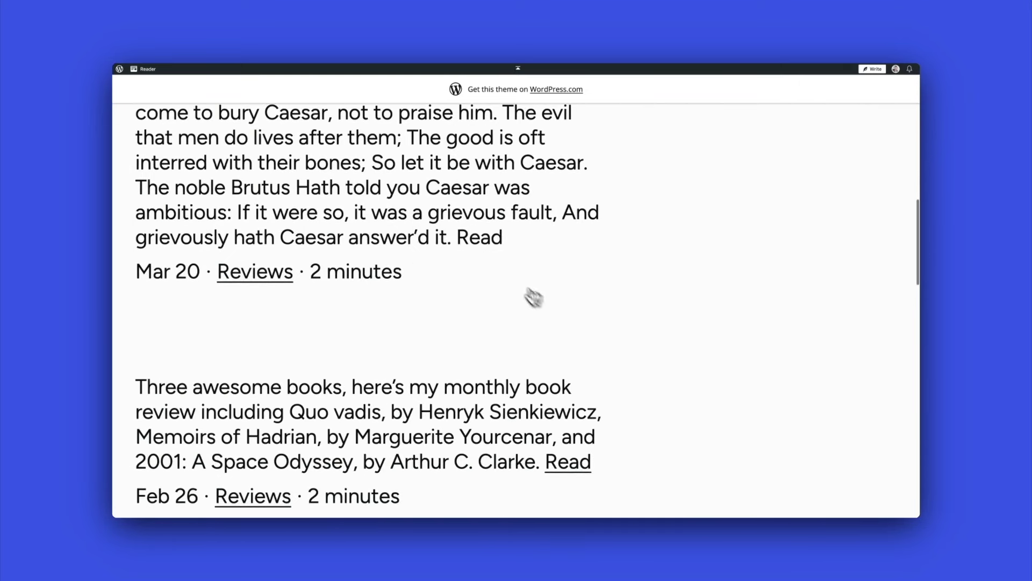
left_click(485, 242)
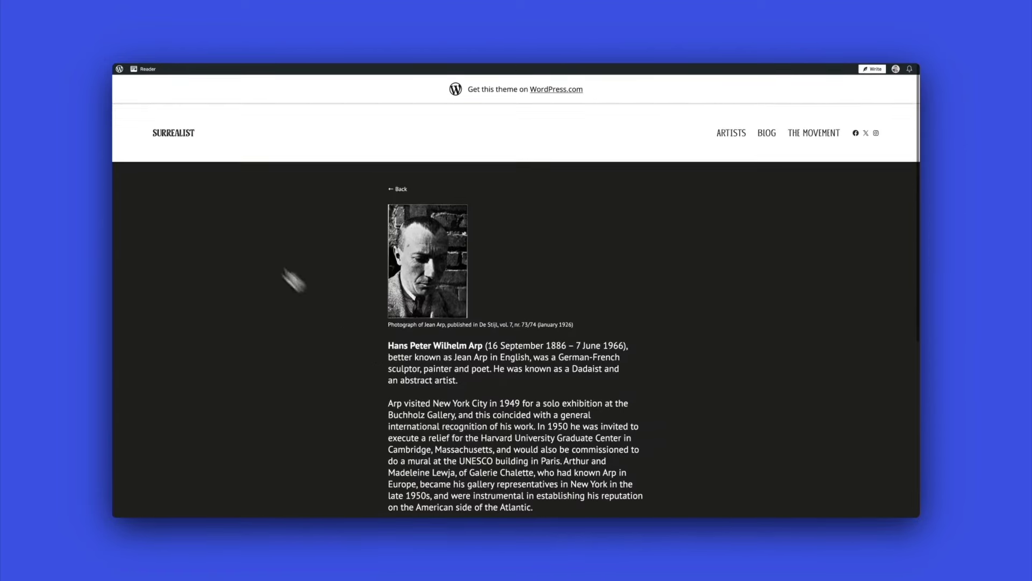
Step: From the Surrealist home page, open the blog and The Persistence of Memory post
left_click(176, 143)
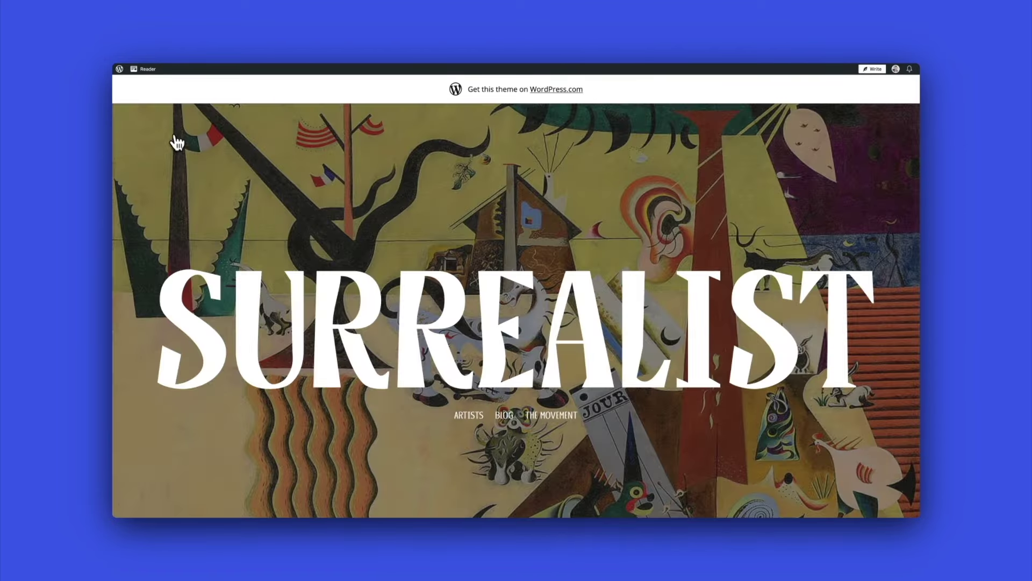
left_click(510, 420)
scroll(574, 427, "down", 2)
scroll(574, 427, "down", 3)
scroll(573, 428, "down", 3)
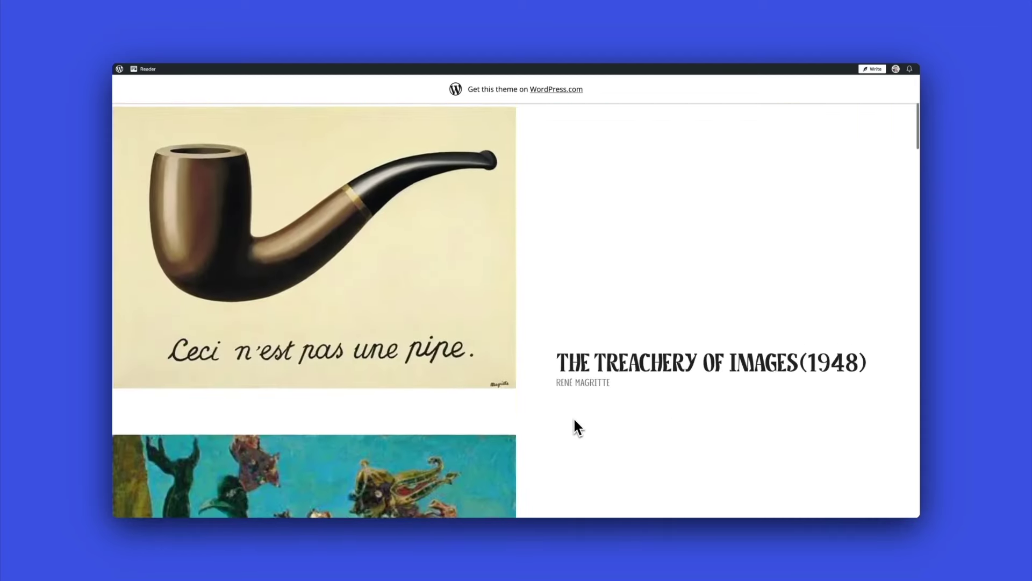
scroll(575, 420, "down", 2)
scroll(575, 420, "down", 2)
scroll(574, 421, "down", 2)
scroll(574, 420, "down", 1)
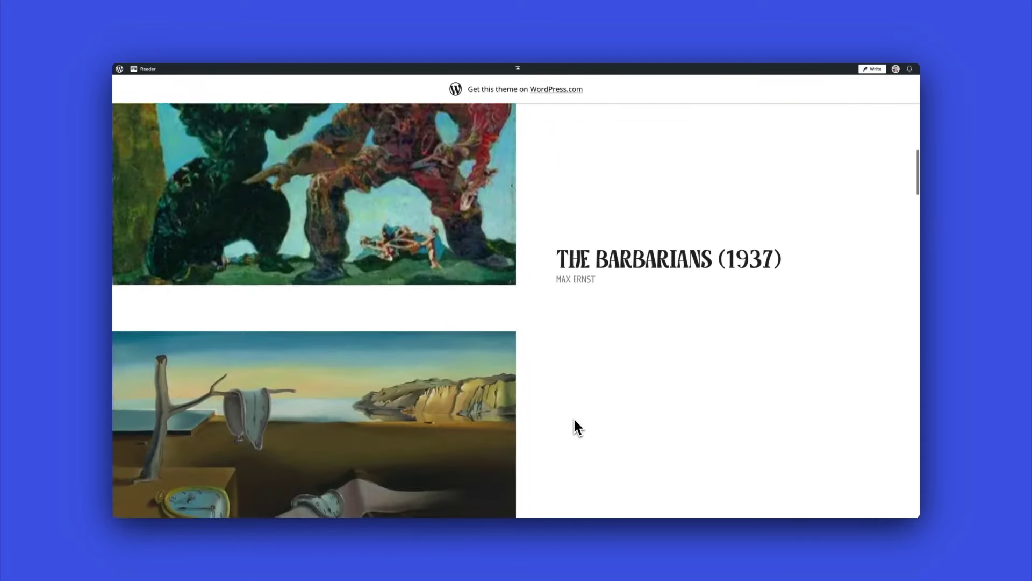
scroll(573, 417, "down", 2)
left_click(575, 420)
scroll(587, 415, "down", 2)
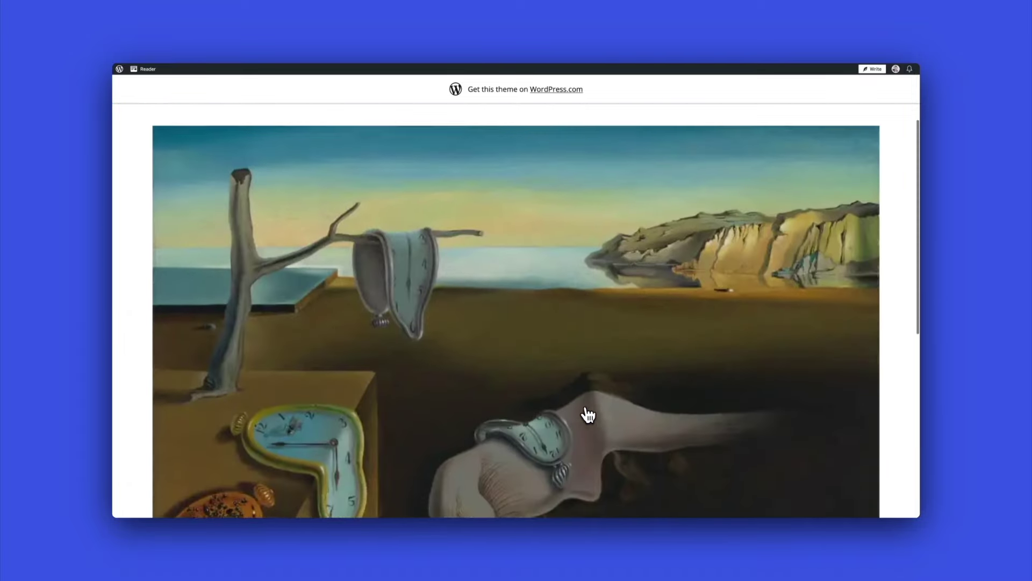
scroll(588, 414, "down", 2)
scroll(587, 414, "down", 4)
scroll(588, 414, "up", 5)
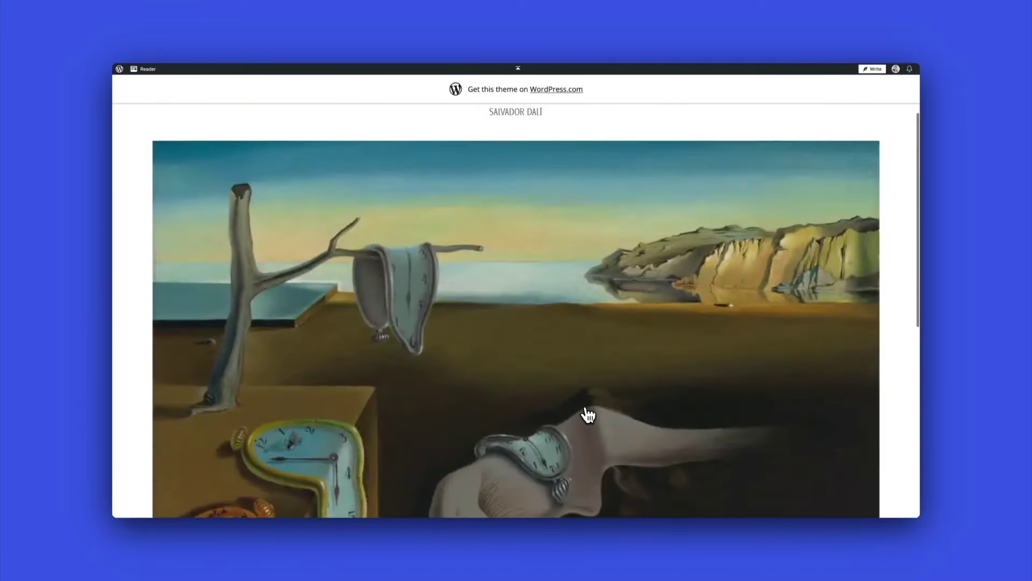
scroll(587, 415, "up", 2)
scroll(588, 415, "down", 5)
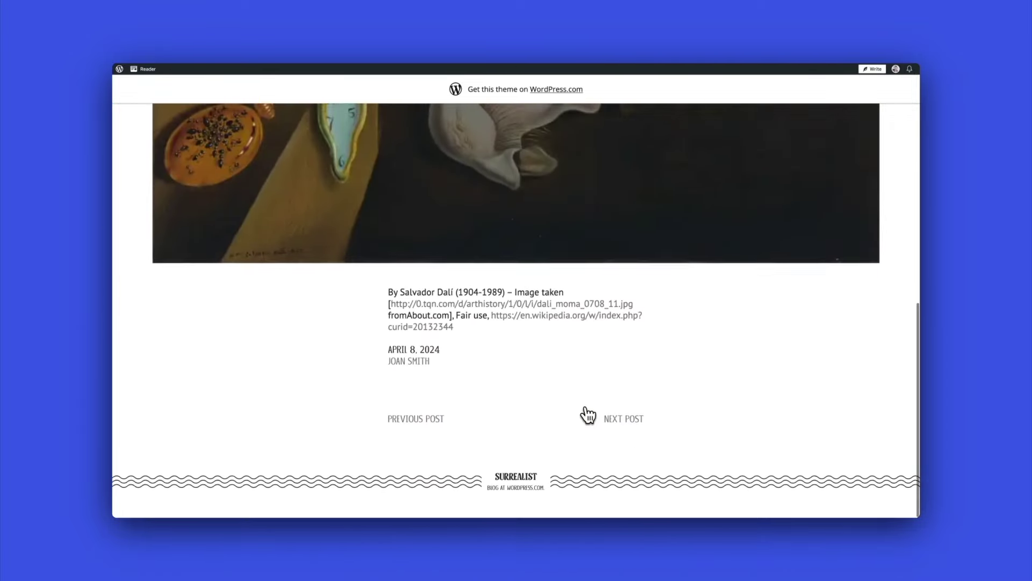
Step: Page through The Barbarians, The Treachery of Images and The Tilled Field, then The Movement page
left_click(618, 426)
scroll(619, 426, "down", 1)
scroll(619, 425, "down", 3)
scroll(619, 427, "down", 1)
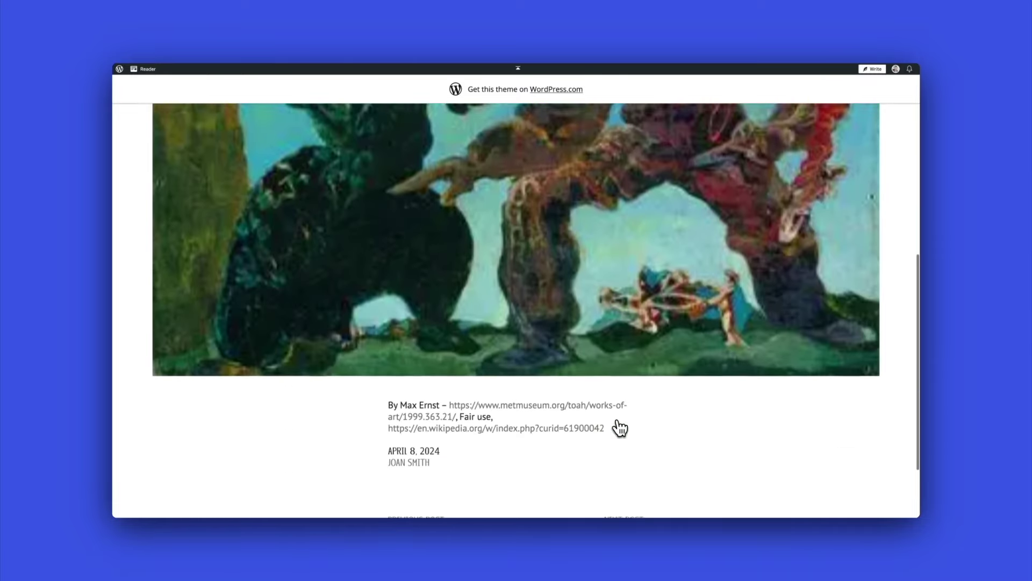
scroll(619, 427, "down", 2)
left_click(619, 426)
scroll(619, 427, "down", 1)
scroll(618, 427, "down", 3)
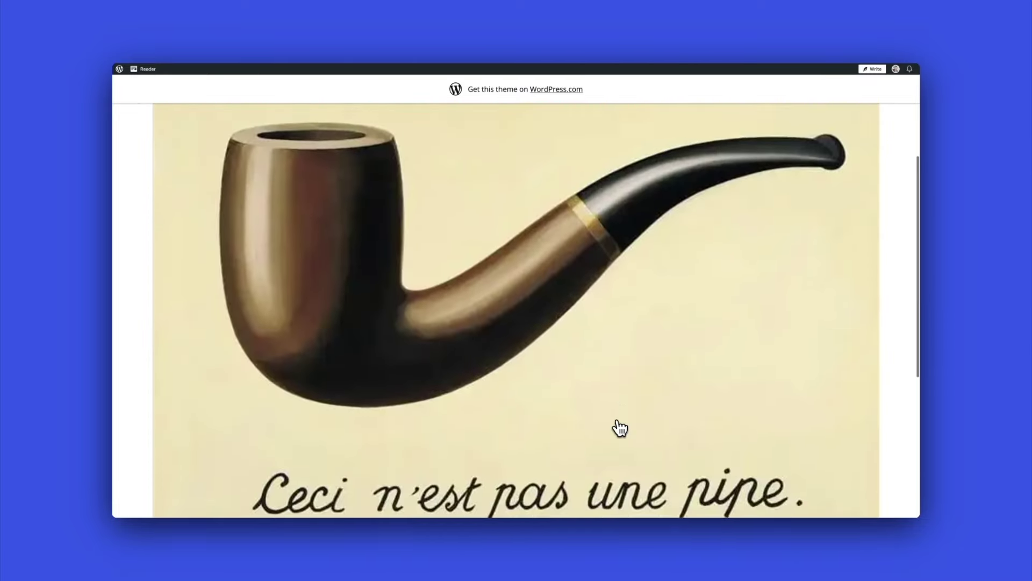
scroll(618, 427, "down", 4)
scroll(619, 427, "down", 2)
left_click(618, 426)
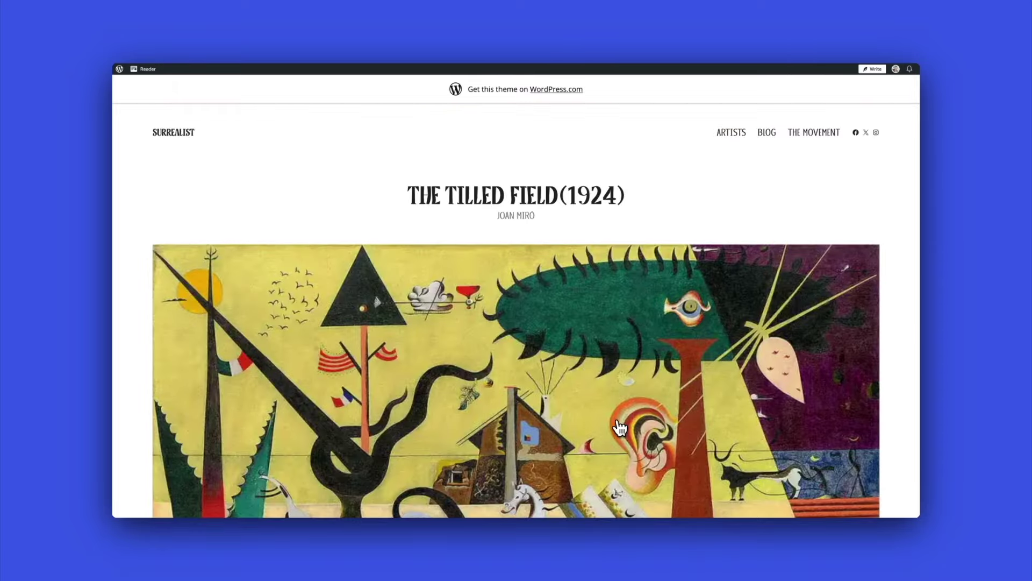
left_click(805, 137)
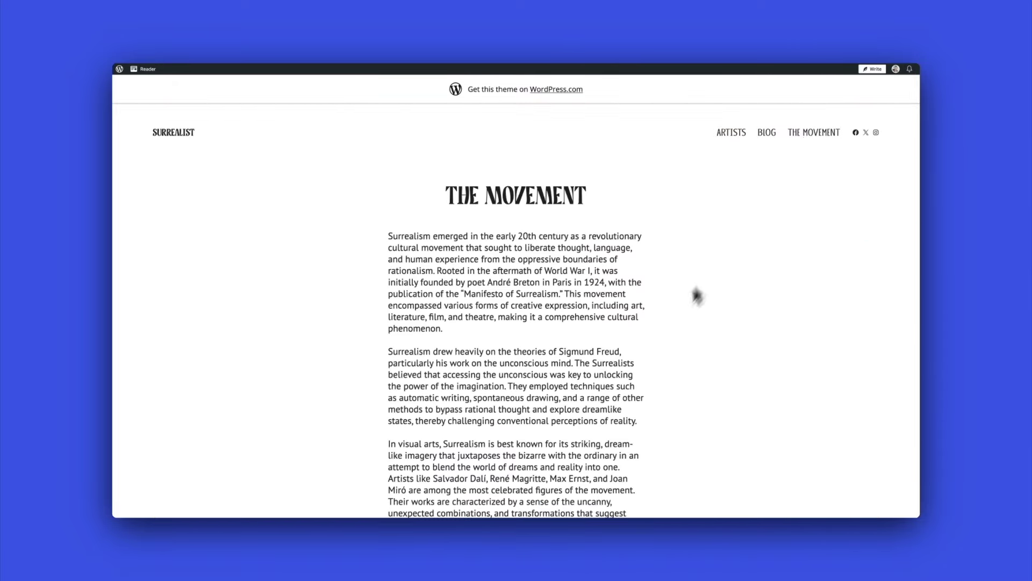
scroll(668, 330, "down", 3)
scroll(669, 330, "down", 2)
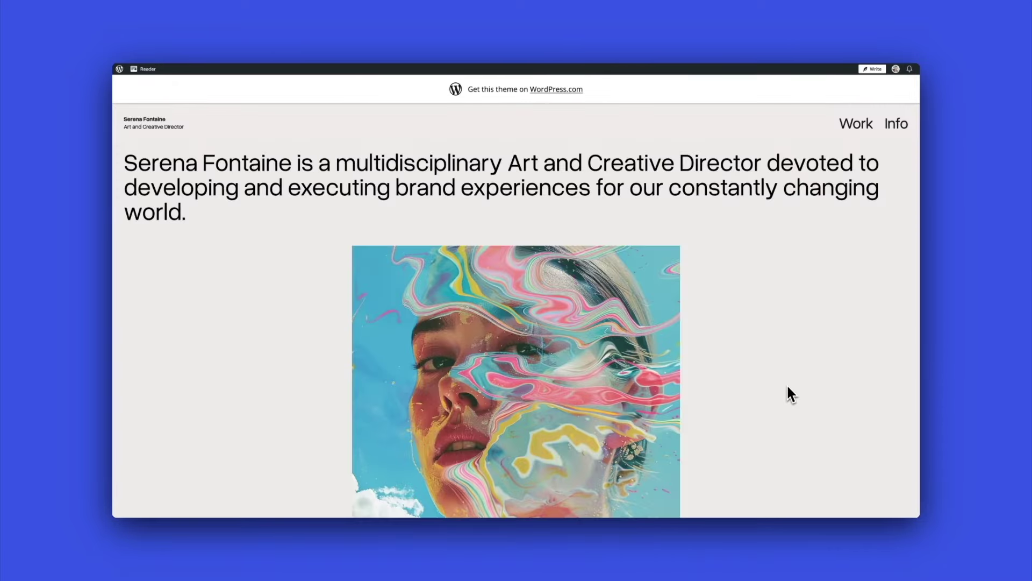
scroll(786, 393, "down", 5)
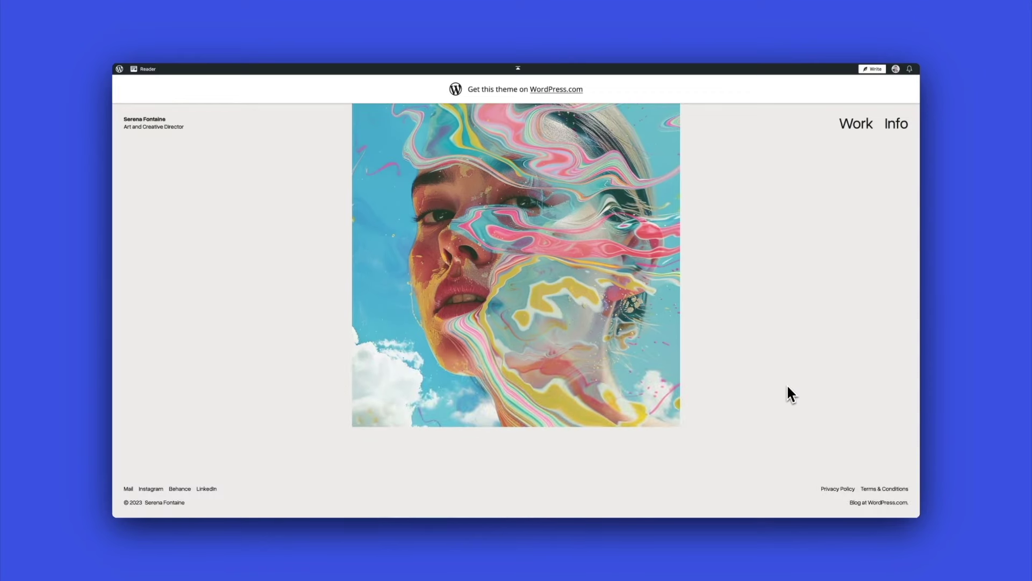
scroll(786, 393, "up", 1)
scroll(787, 386, "up", 2)
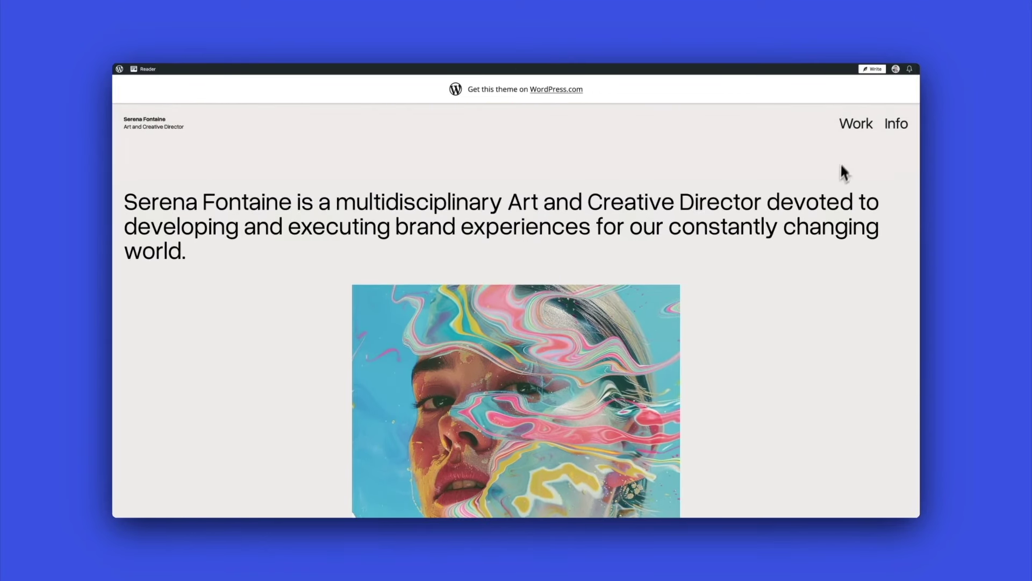
Step: Browse the Urban Regeneration and Jungle Beat Ensemble projects in the Work portfolio, then Serena Fontaine's Info page
left_click(856, 129)
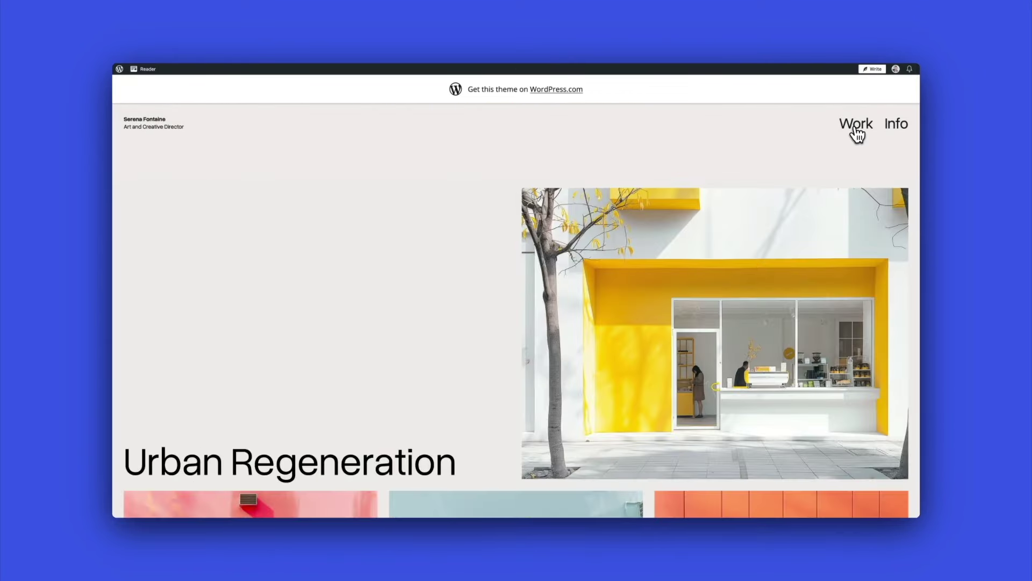
scroll(534, 324, "down", 4)
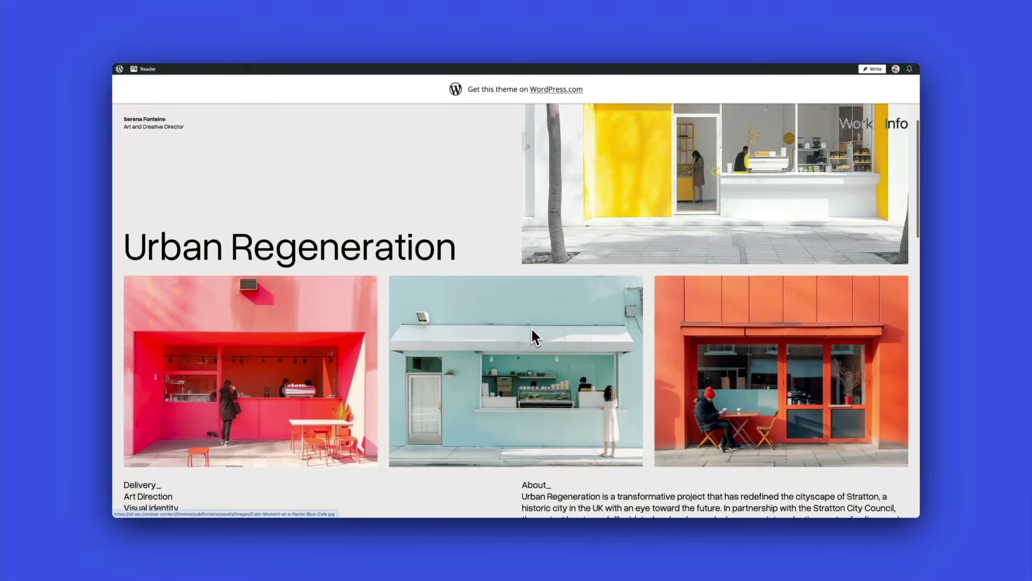
scroll(530, 326, "down", 3)
scroll(532, 329, "down", 1)
scroll(531, 329, "down", 1)
scroll(531, 329, "down", 1)
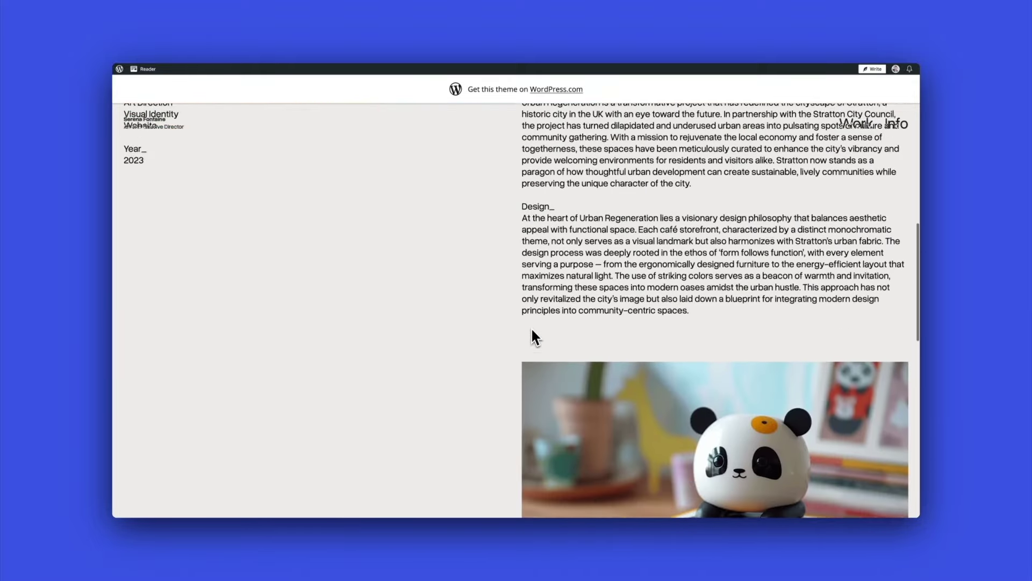
scroll(531, 327, "down", 5)
scroll(531, 329, "down", 1)
scroll(531, 329, "down", 1)
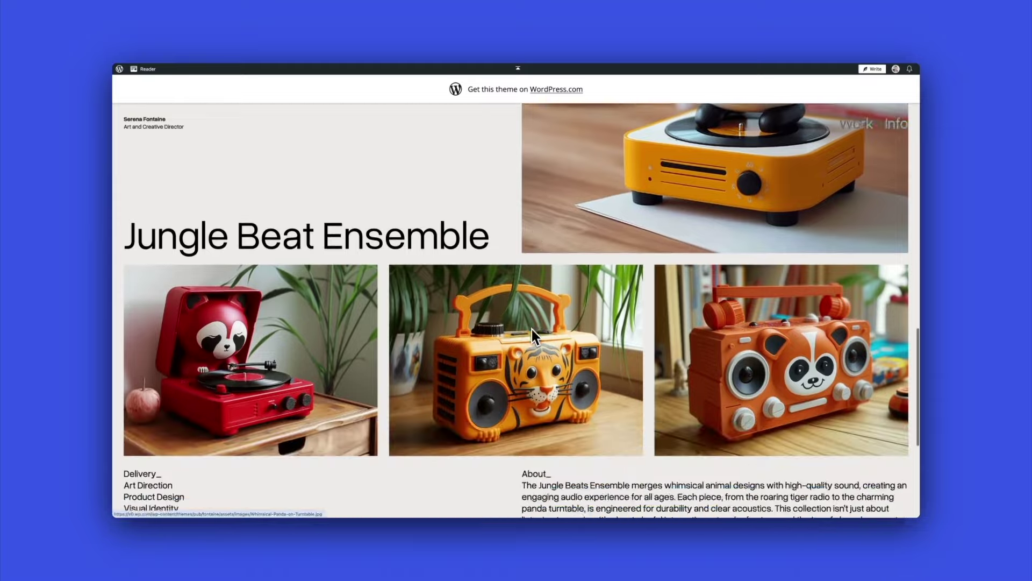
scroll(531, 329, "down", 2)
scroll(532, 329, "down", 2)
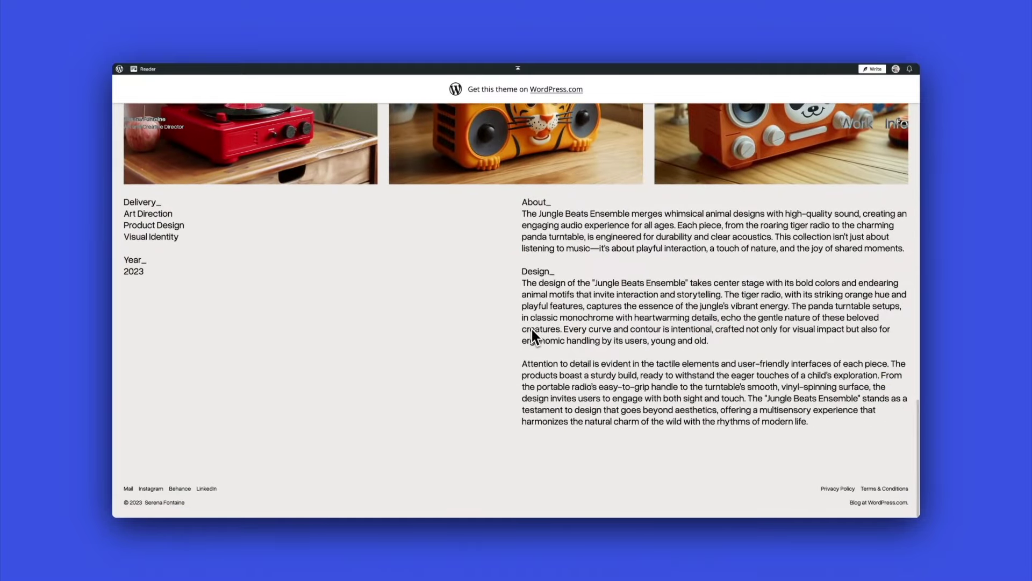
scroll(532, 329, "up", 3)
scroll(530, 327, "up", 3)
scroll(531, 326, "up", 1)
scroll(530, 327, "up", 5)
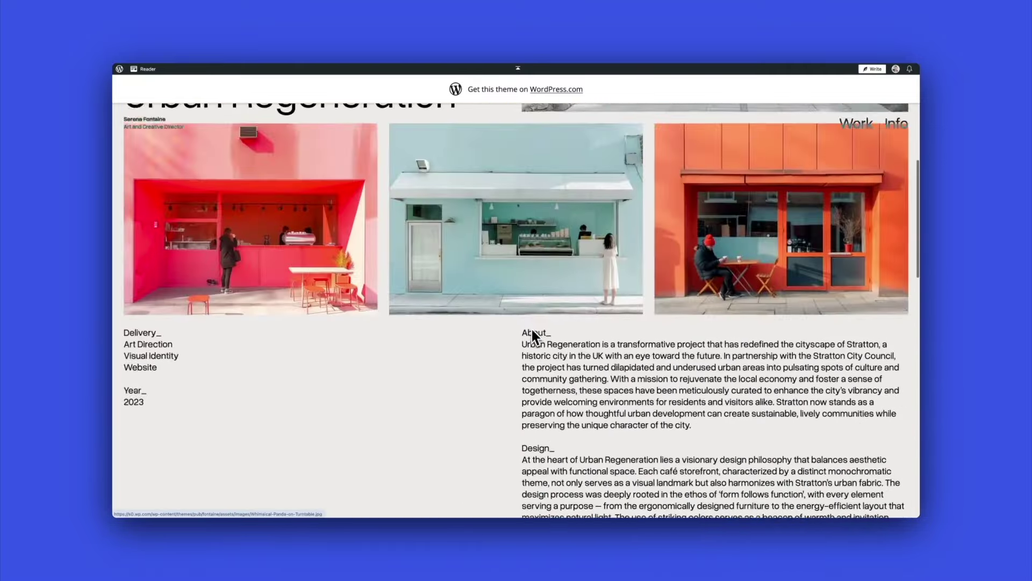
scroll(531, 327, "up", 1)
scroll(530, 326, "up", 2)
scroll(531, 326, "up", 2)
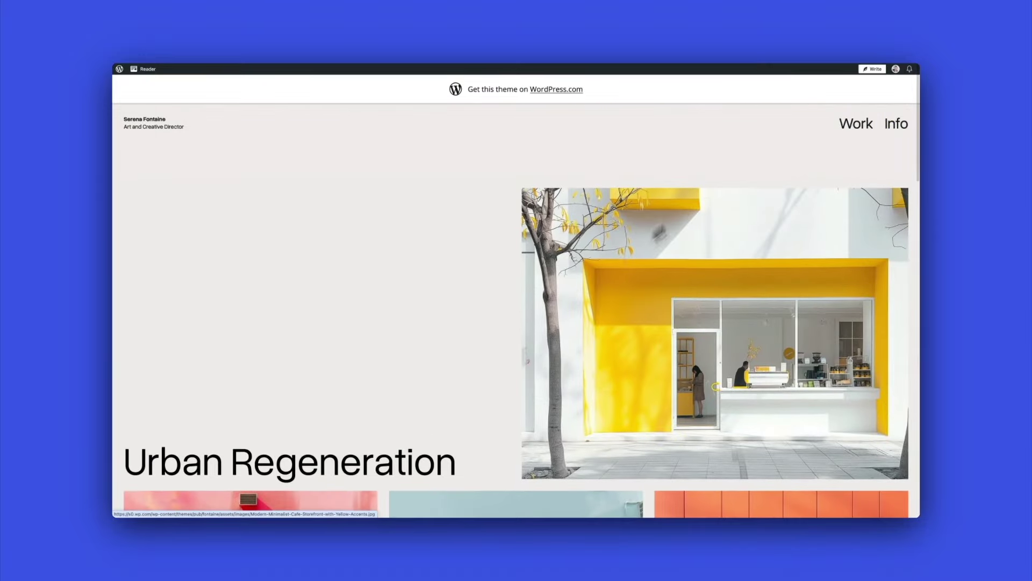
left_click(896, 125)
scroll(738, 279, "down", 1)
scroll(737, 279, "down", 2)
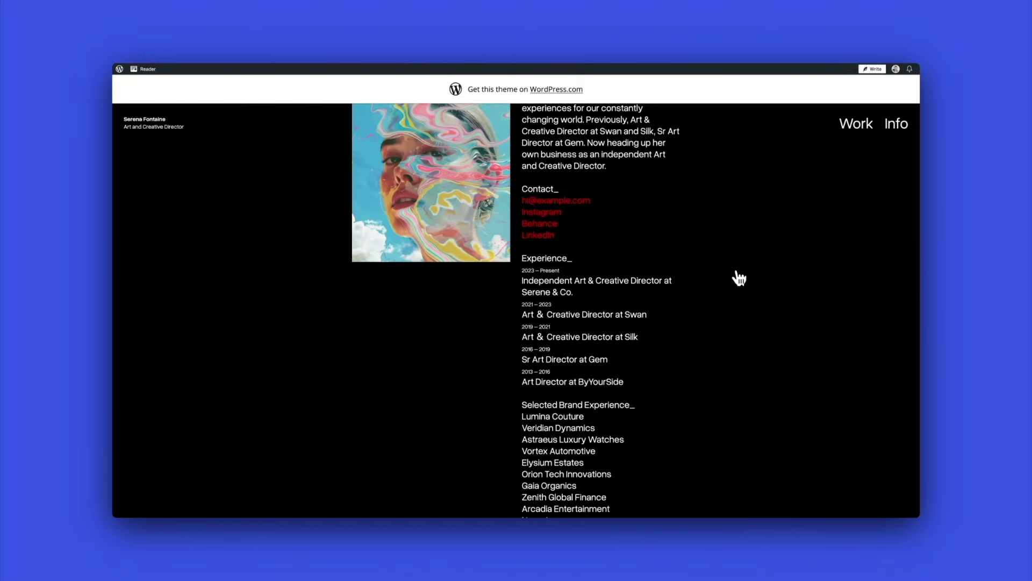
scroll(739, 277, "down", 2)
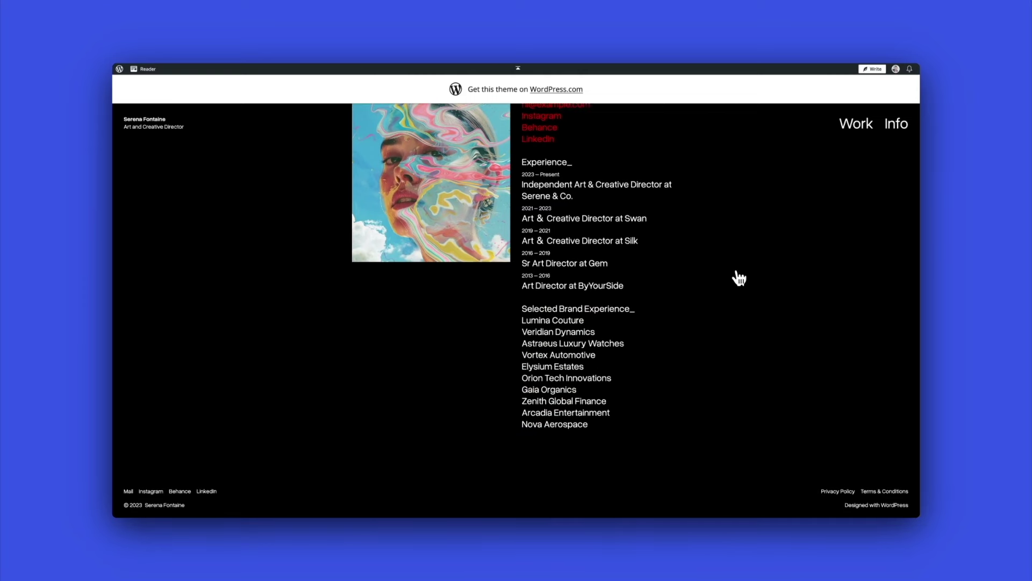
scroll(739, 277, "up", 3)
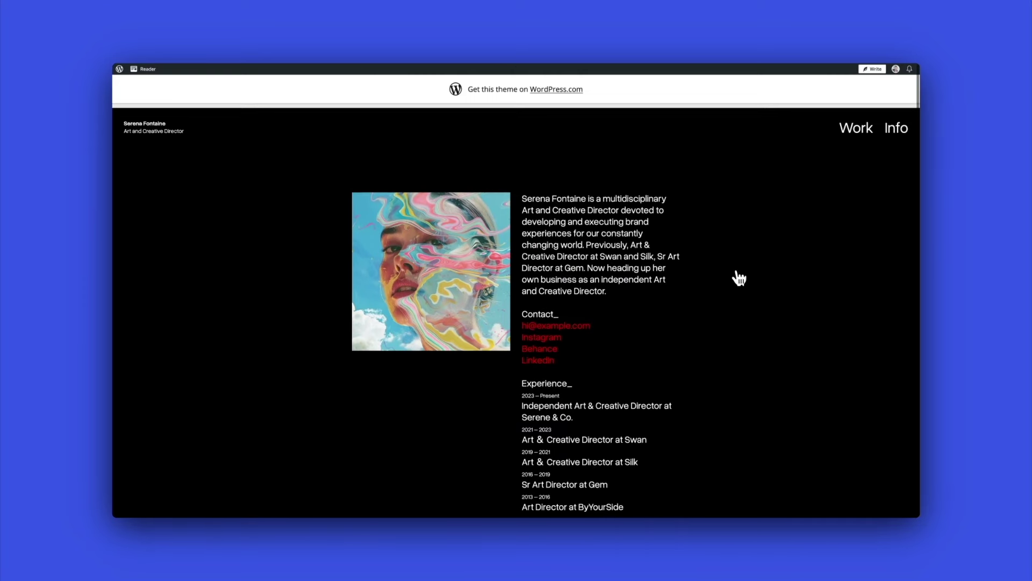
Step: Go back from the dark Info page to Serena Fontaine's home page with her bio headline and portrait
left_click(144, 125)
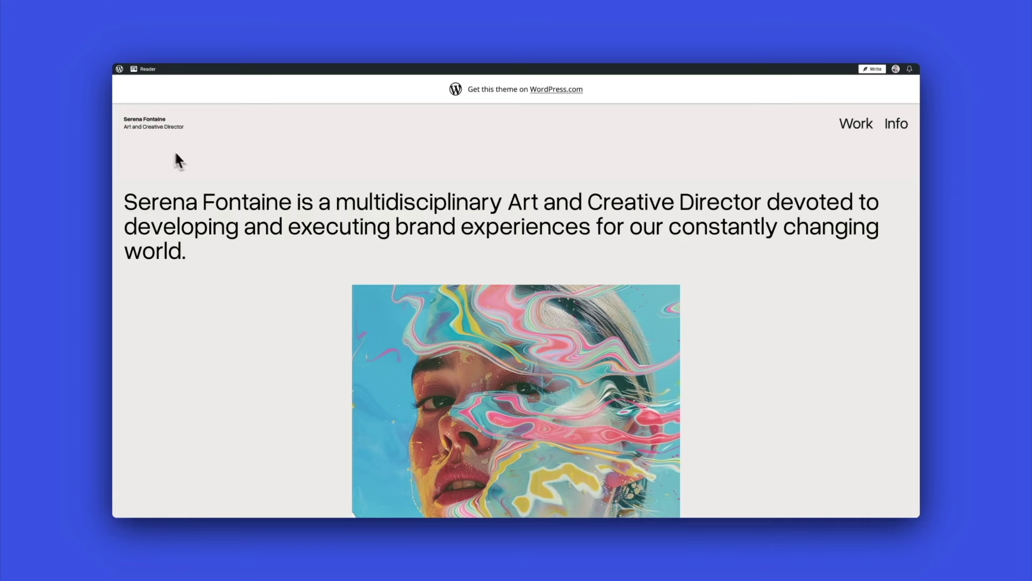
scroll(187, 161, "down", 1)
scroll(186, 162, "down", 2)
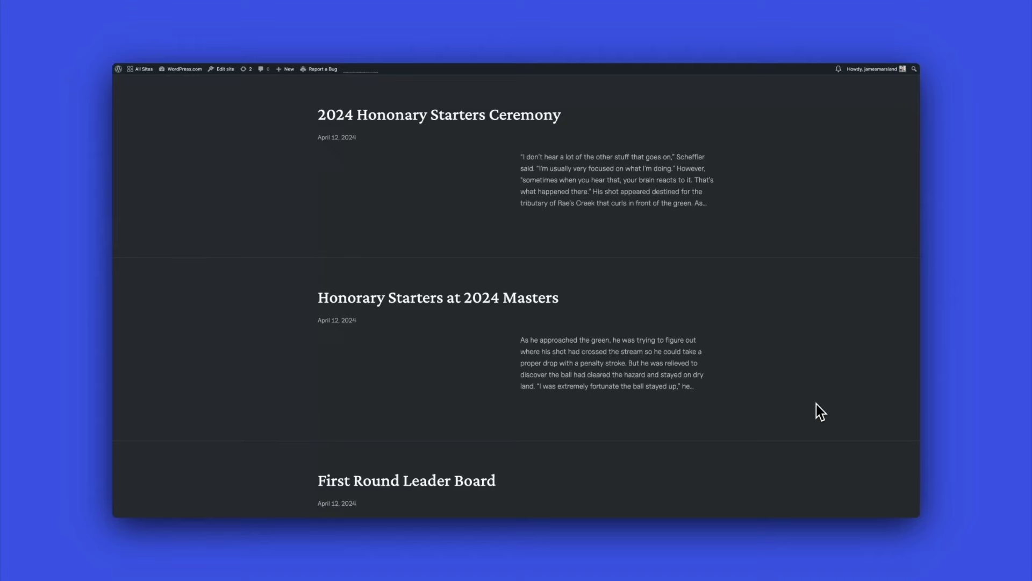
scroll(816, 405, "down", 1)
scroll(816, 405, "down", 2)
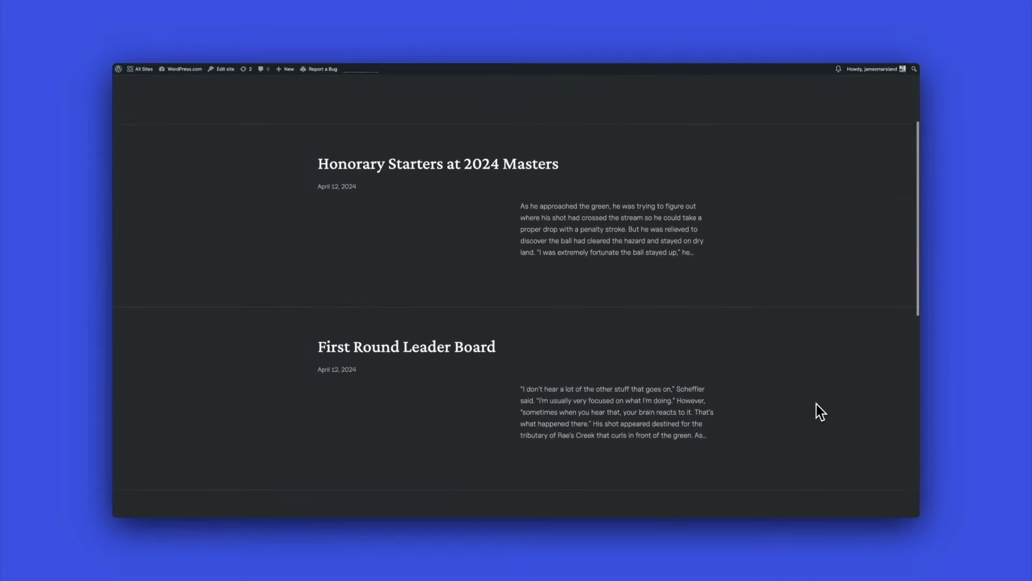
scroll(816, 404, "down", 2)
scroll(816, 404, "down", 1)
scroll(816, 410, "down", 2)
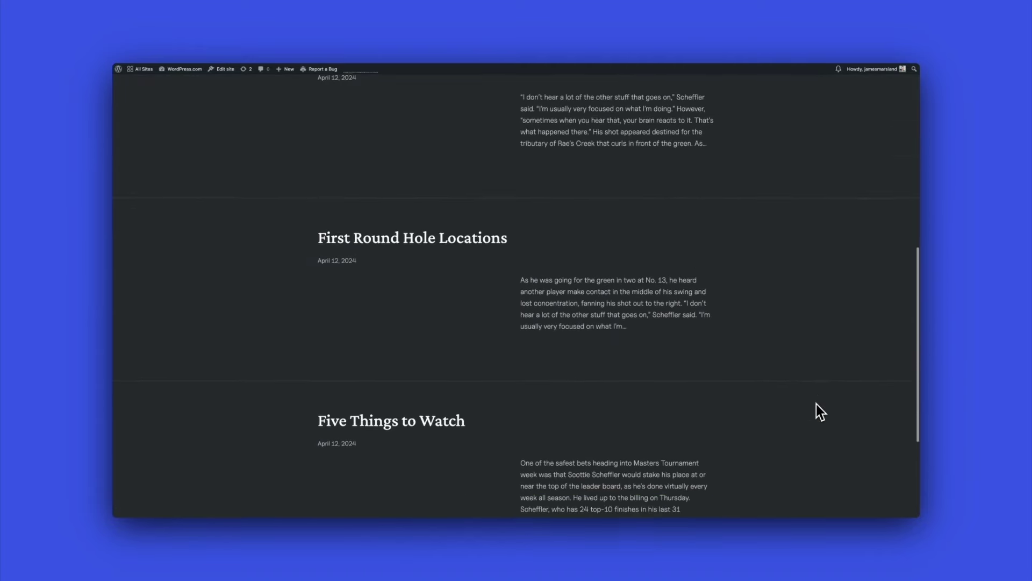
scroll(817, 411, "down", 2)
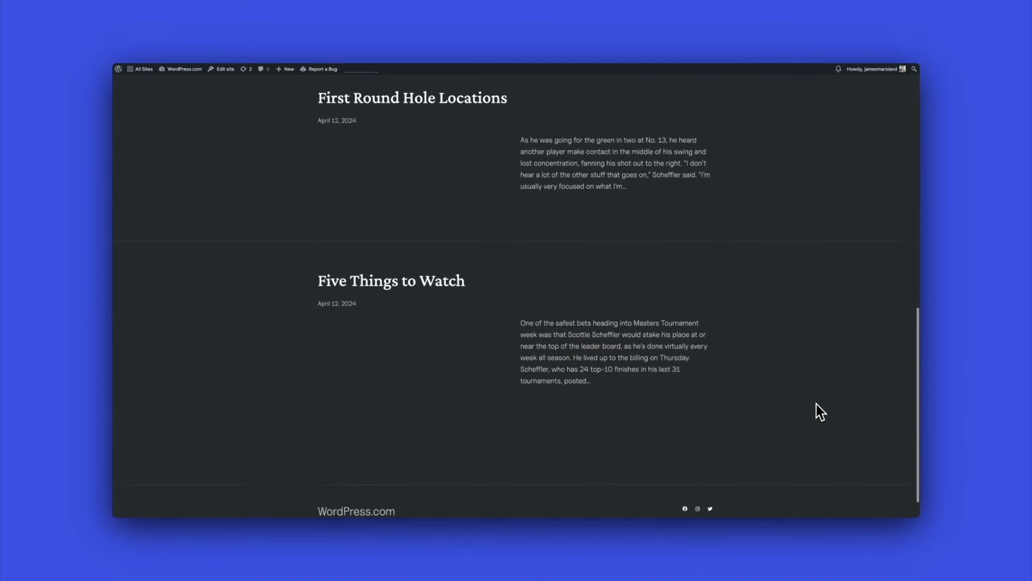
Step: Read Five Things to Watch, then First Round Hole Locations, First Round Leader Board and Honorary Starters
left_click(461, 282)
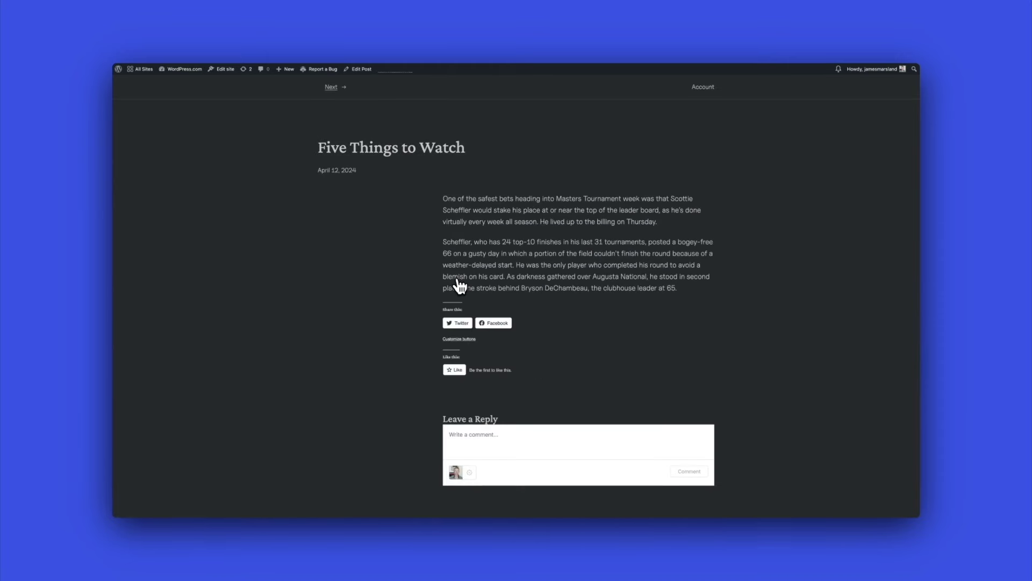
scroll(484, 226, "down", 1)
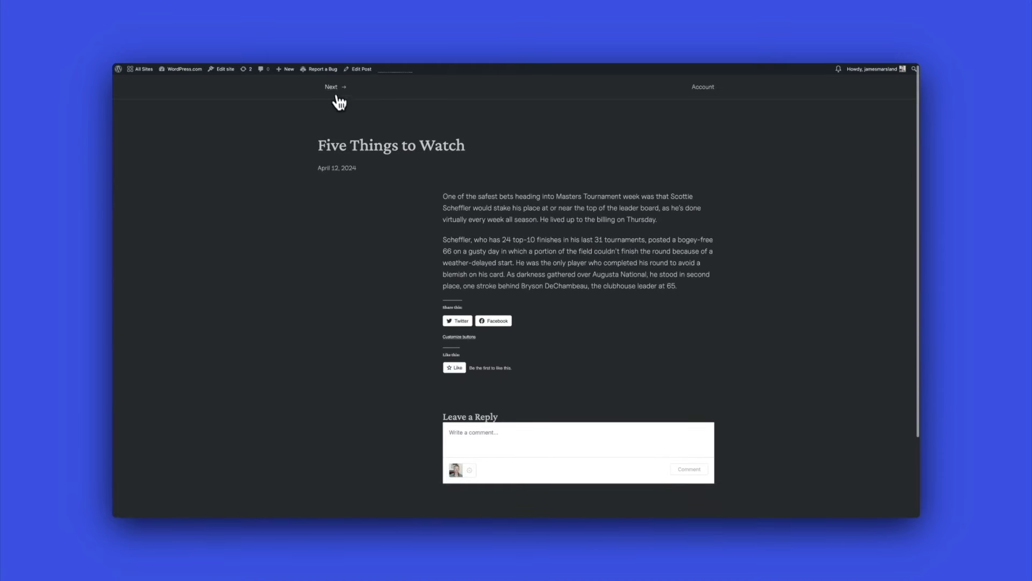
left_click(333, 87)
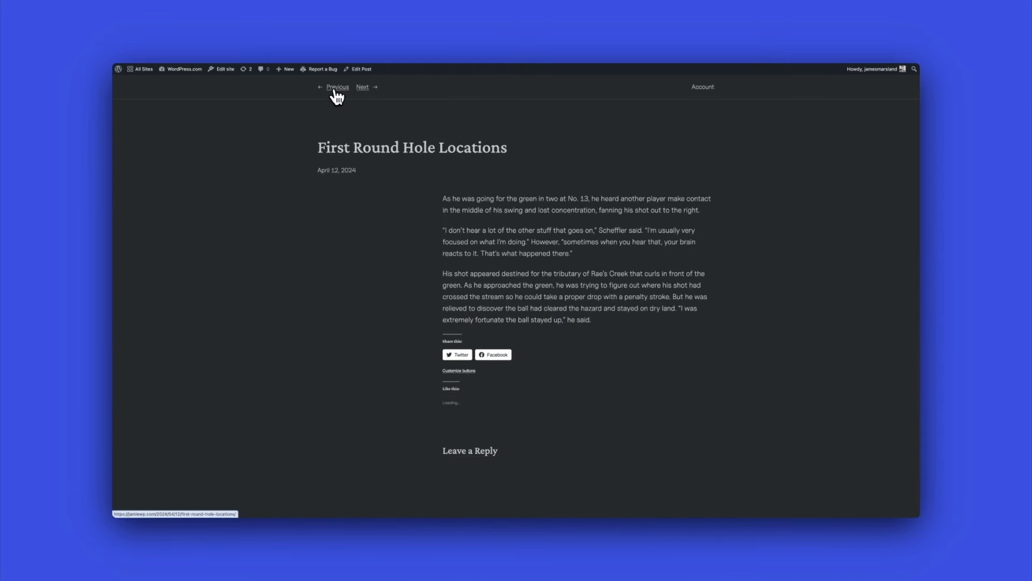
left_click(362, 90)
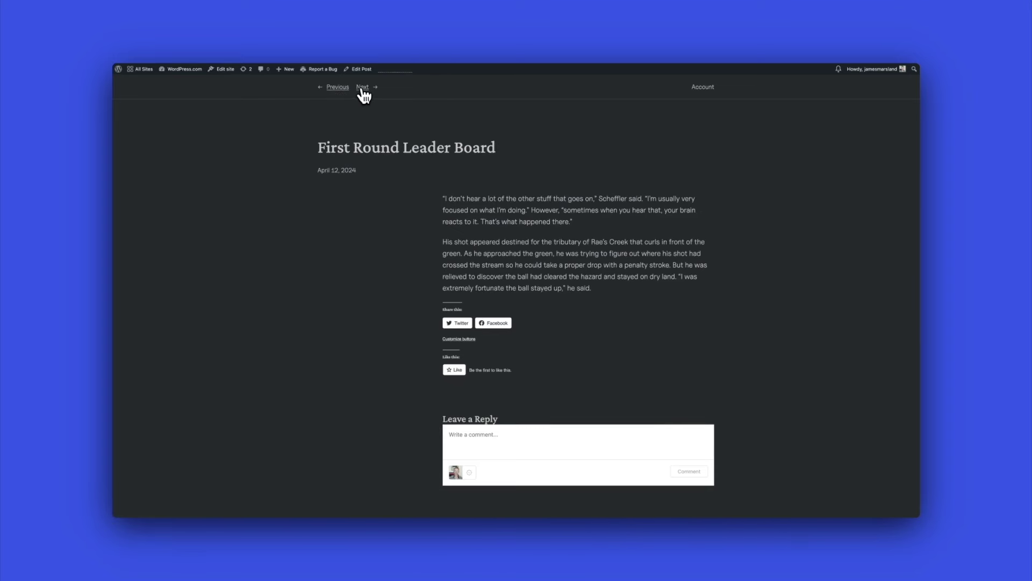
left_click(361, 89)
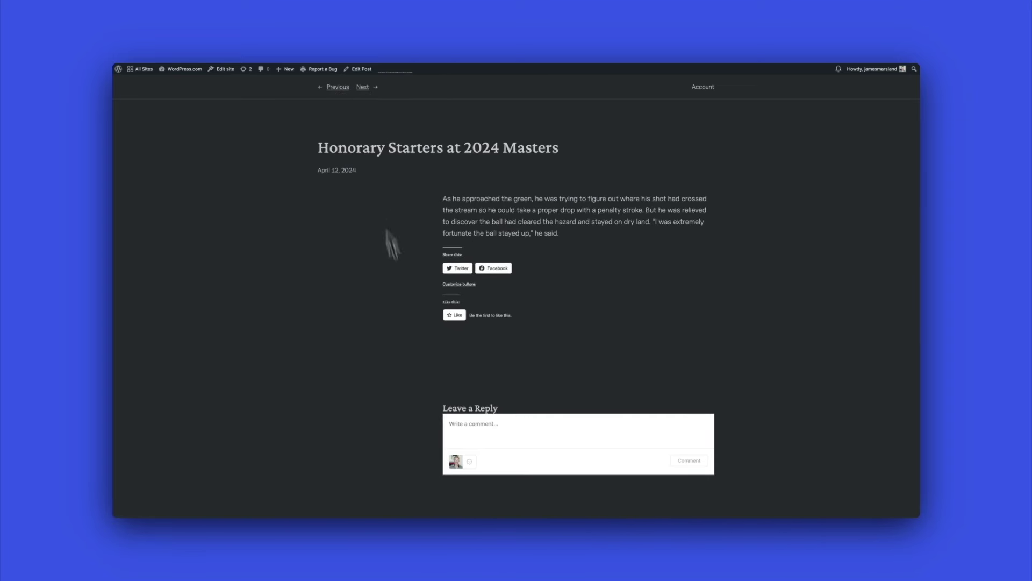
scroll(291, 340, "down", 1)
scroll(291, 339, "down", 4)
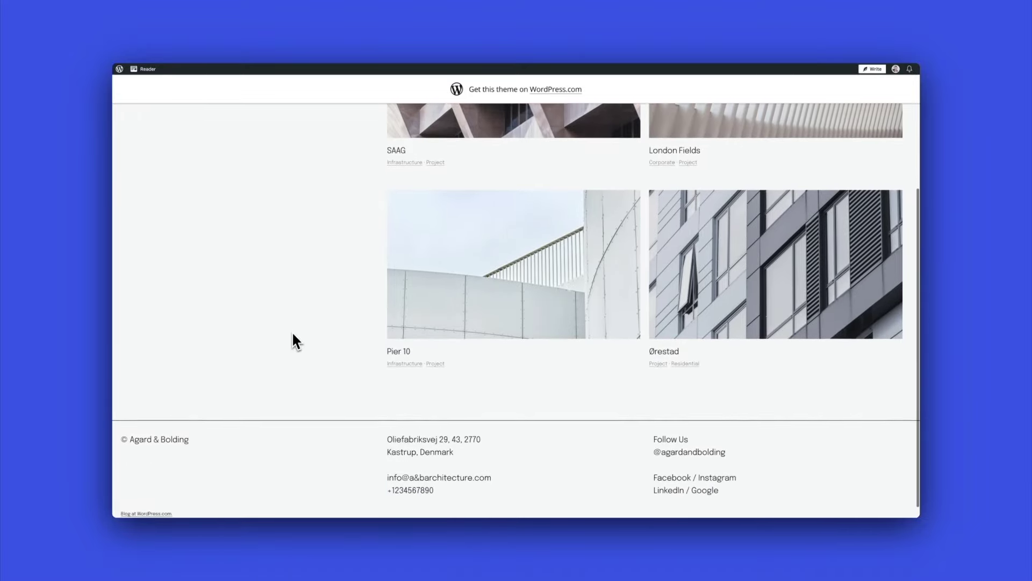
scroll(293, 333, "up", 3)
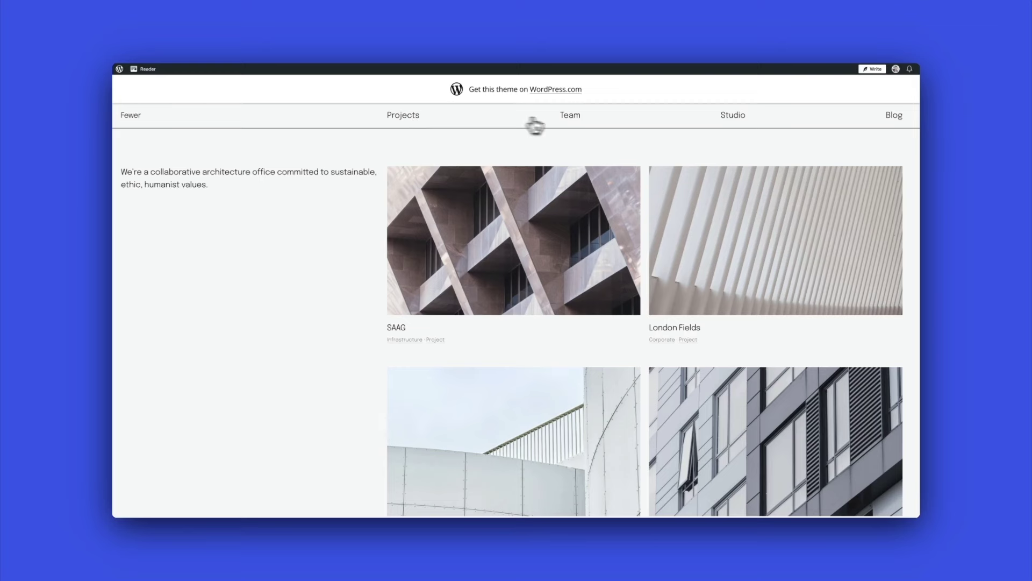
Step: View the architecture studio's Team page, scrolling through the architect portraits to the footer
left_click(573, 123)
scroll(307, 271, "down", 3)
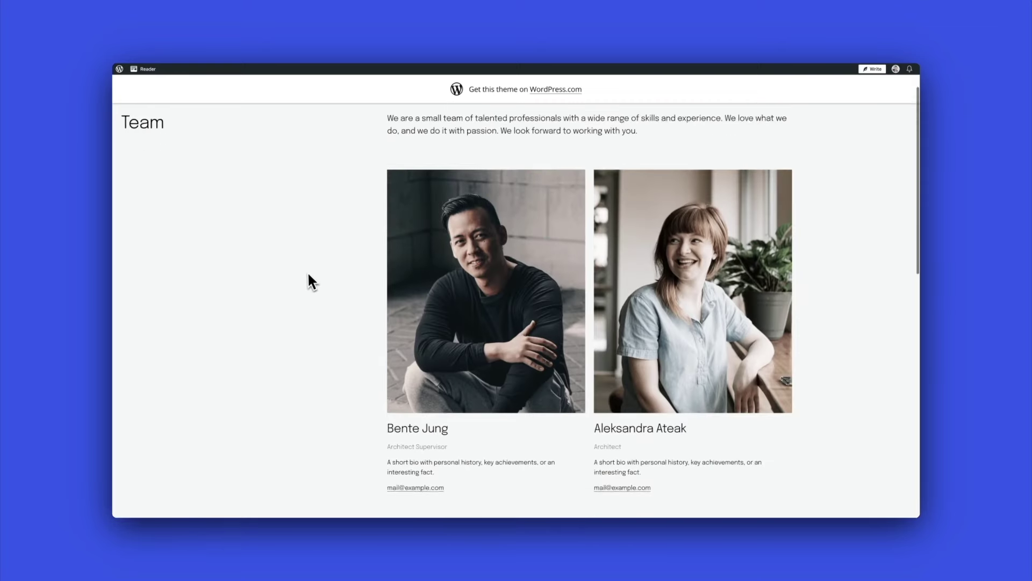
scroll(307, 272, "down", 3)
scroll(307, 273, "down", 1)
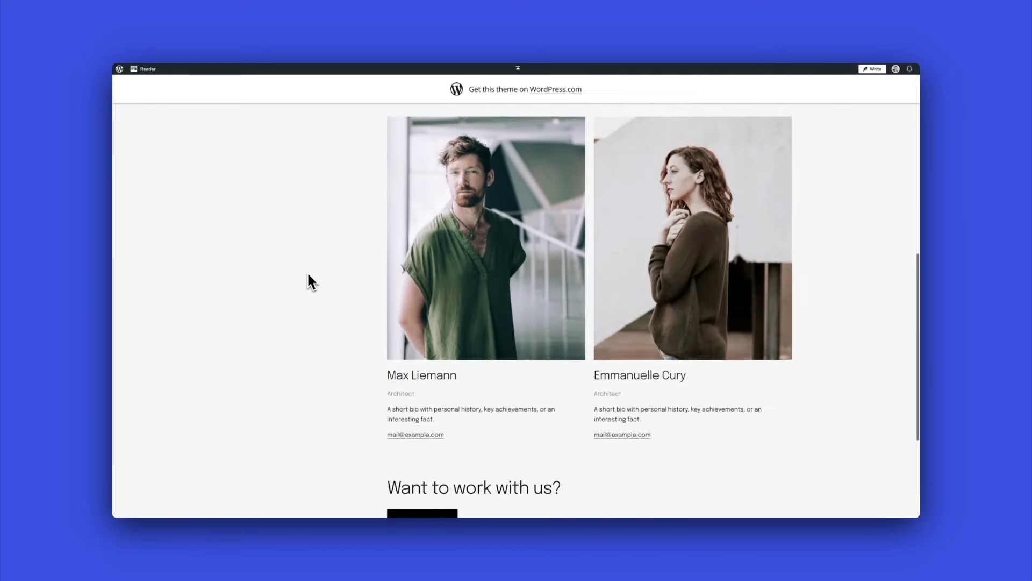
scroll(307, 273, "down", 1)
scroll(308, 272, "down", 1)
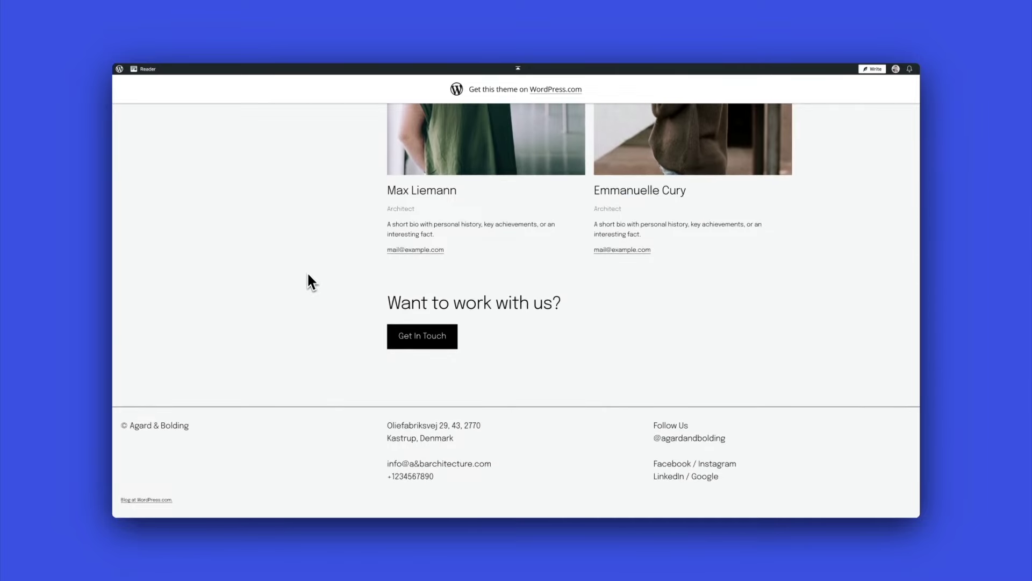
scroll(307, 274, "up", 1)
scroll(308, 275, "up", 3)
scroll(307, 274, "up", 1)
scroll(307, 274, "up", 2)
scroll(307, 272, "up", 2)
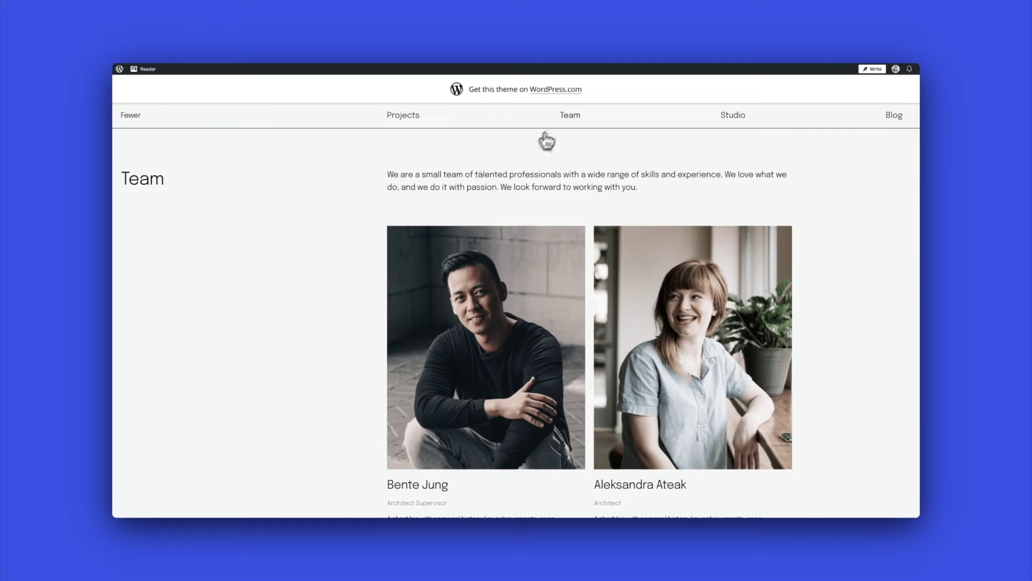